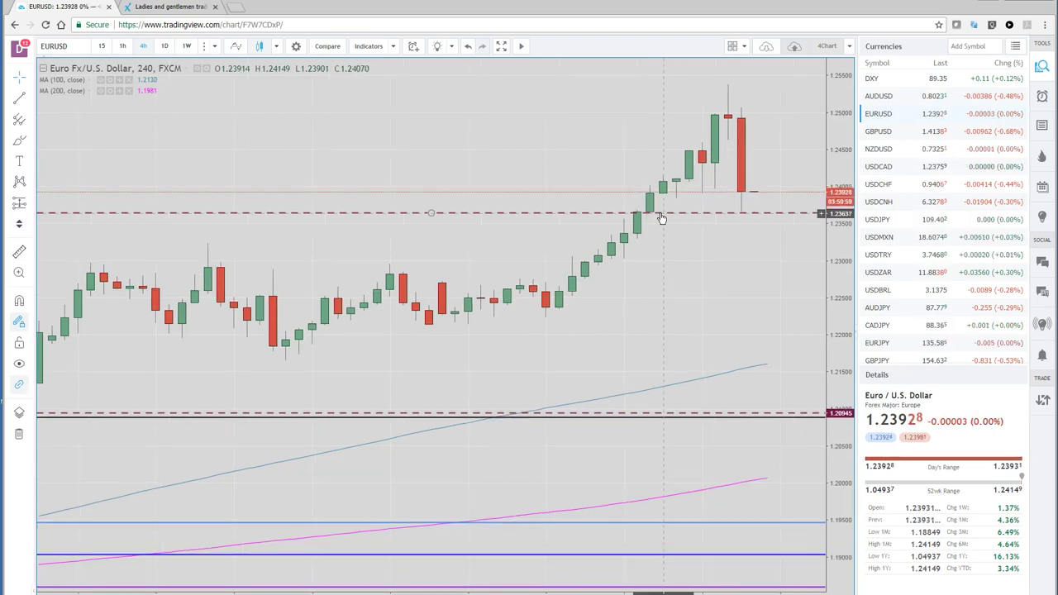
Nudge the dashed EURUSD support line near 1.2364 slightly upward on the 4H chart
drag(661, 219, 668, 213)
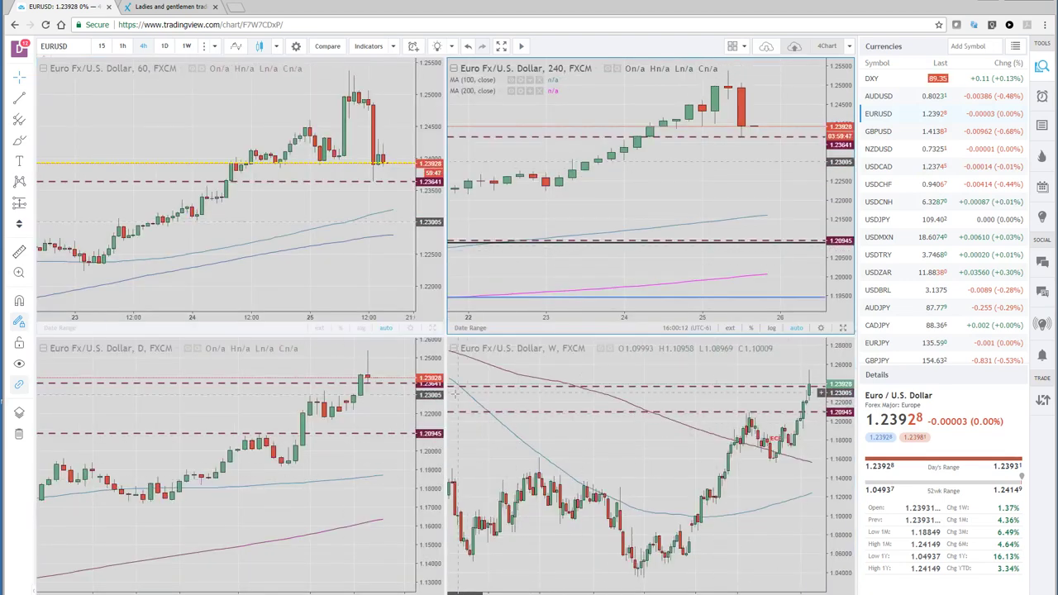
Maximize and zoom the EURUSD 60-minute chart, placing the dashed support line at 1.23641
click(432, 332)
key(alt+Return)
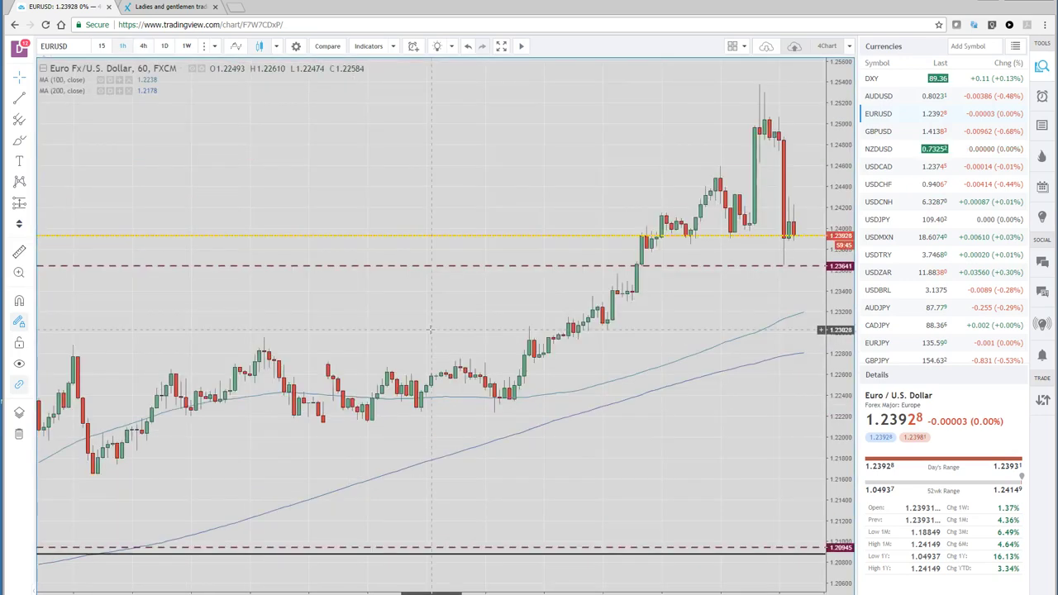
scroll(484, 493, up, 1)
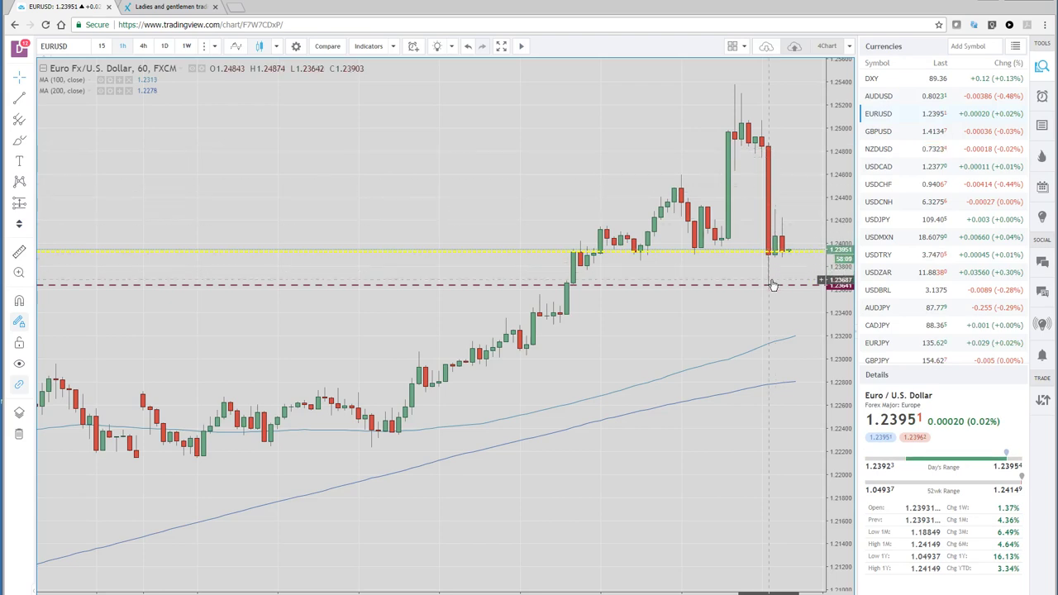
drag(773, 287, 577, 290)
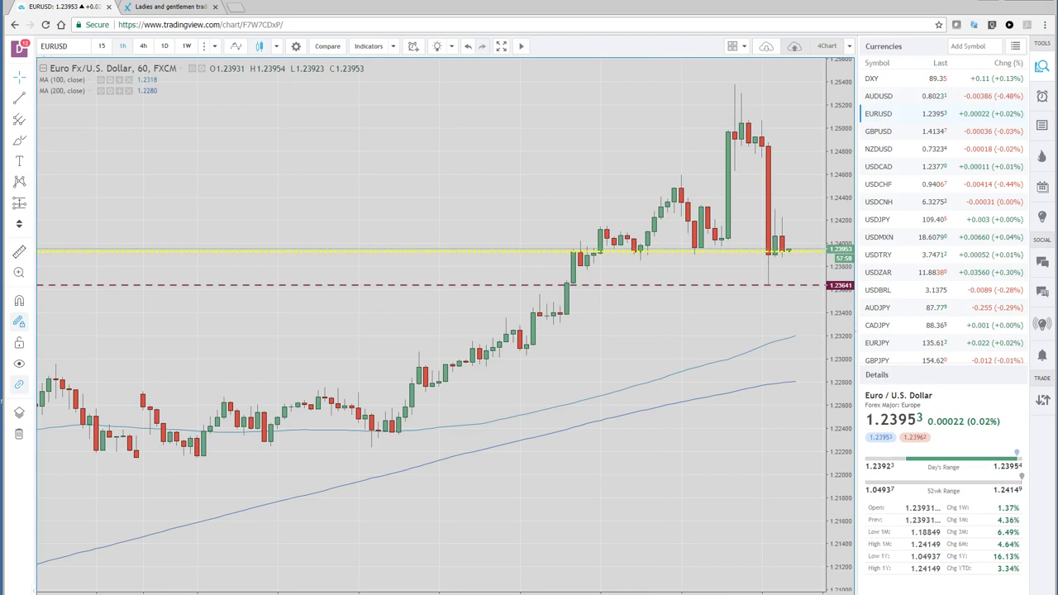
Maximize the EURUSD daily pane from the four-chart grid, then switch through AUDUSD to GBPUSD
click(842, 588)
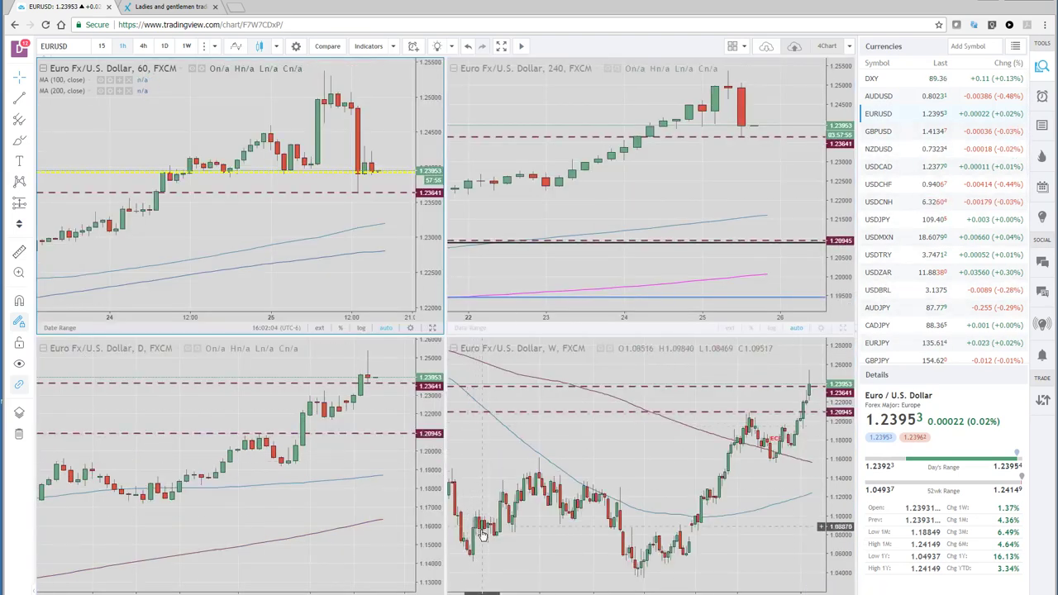
click(431, 589)
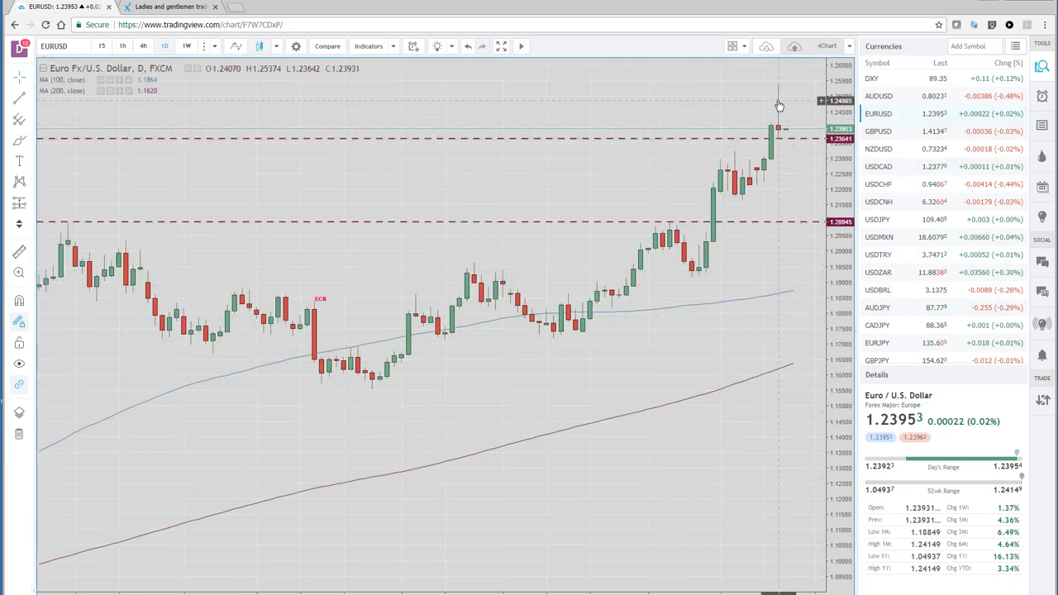
click(879, 98)
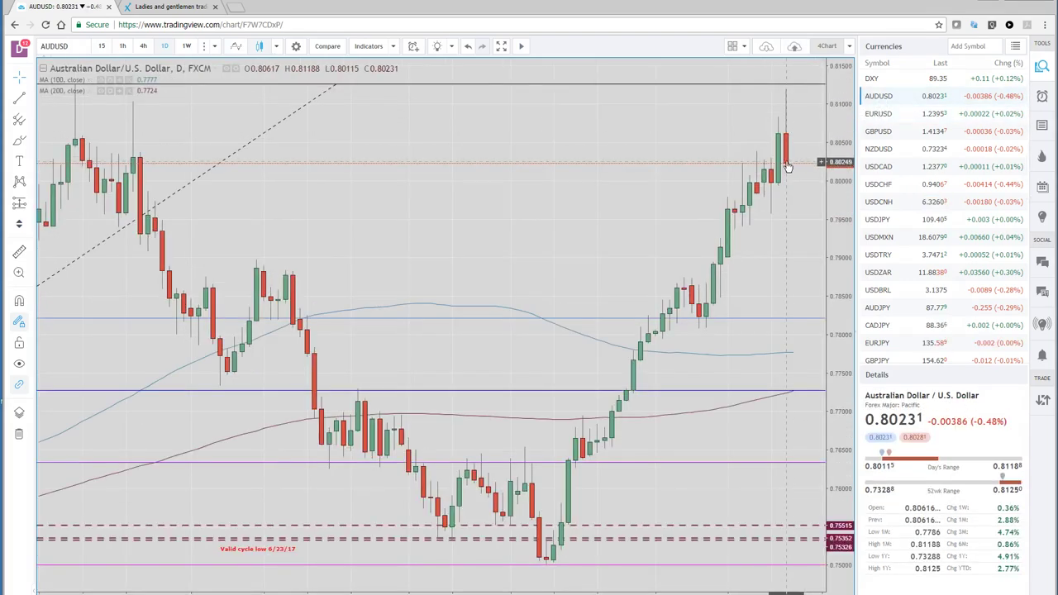
scroll(702, 248, down, 5)
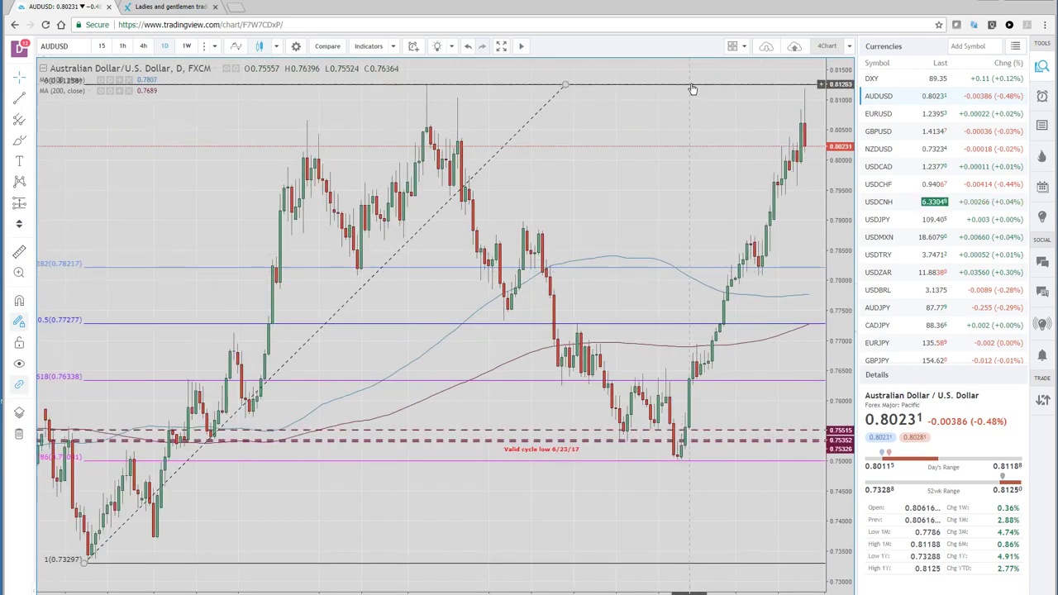
click(880, 134)
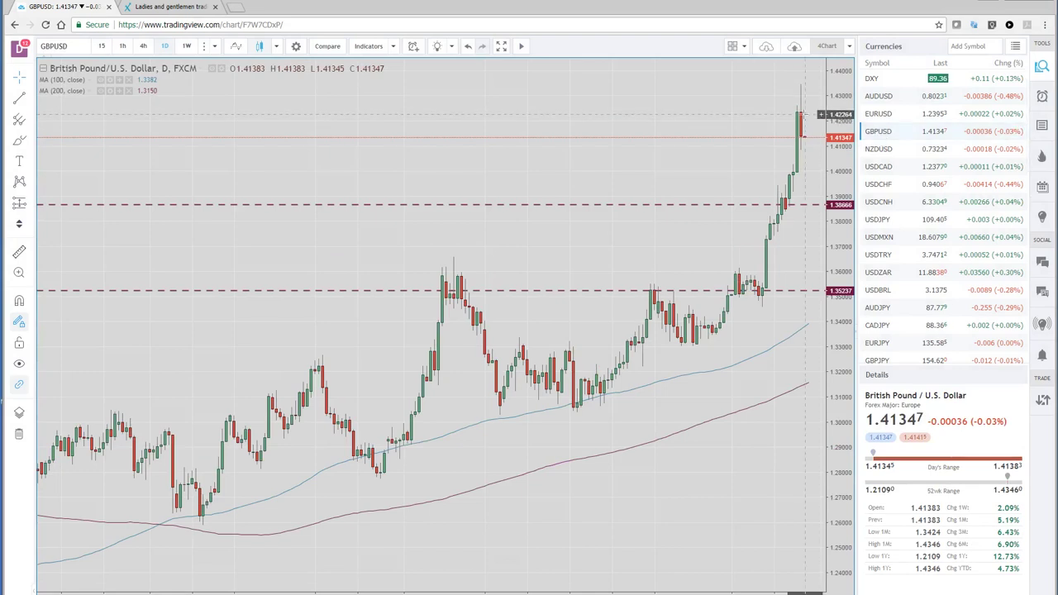
Zoom the GBPUSD daily chart, then switch to NZDUSD with Fibonacci levels 0.67805–0.75579
scroll(724, 265, up, 3)
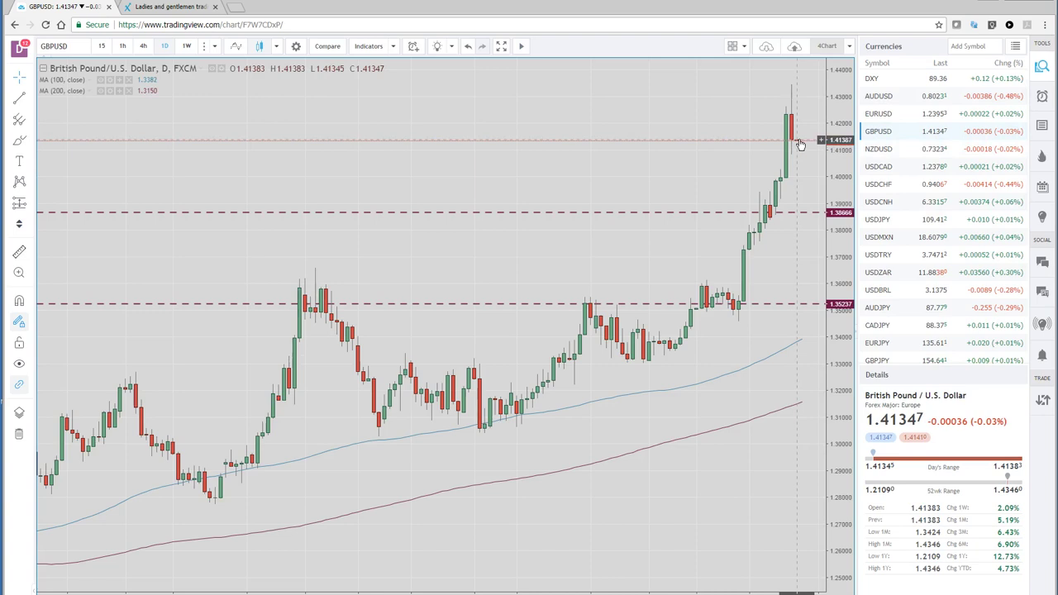
click(880, 151)
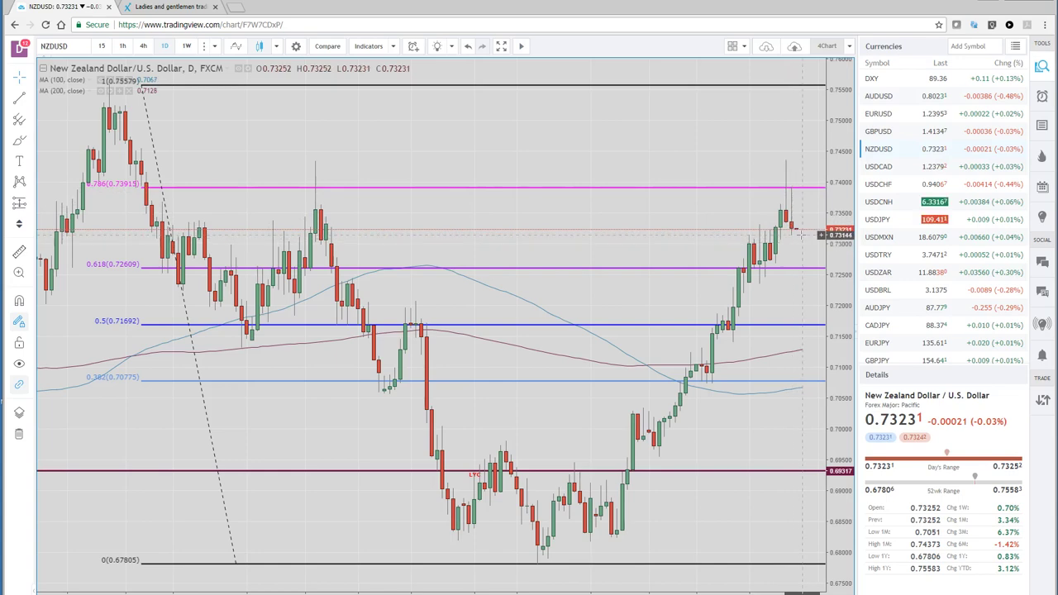
Maximize the NZDUSD 60-minute chart from the four-timeframe grid
click(842, 587)
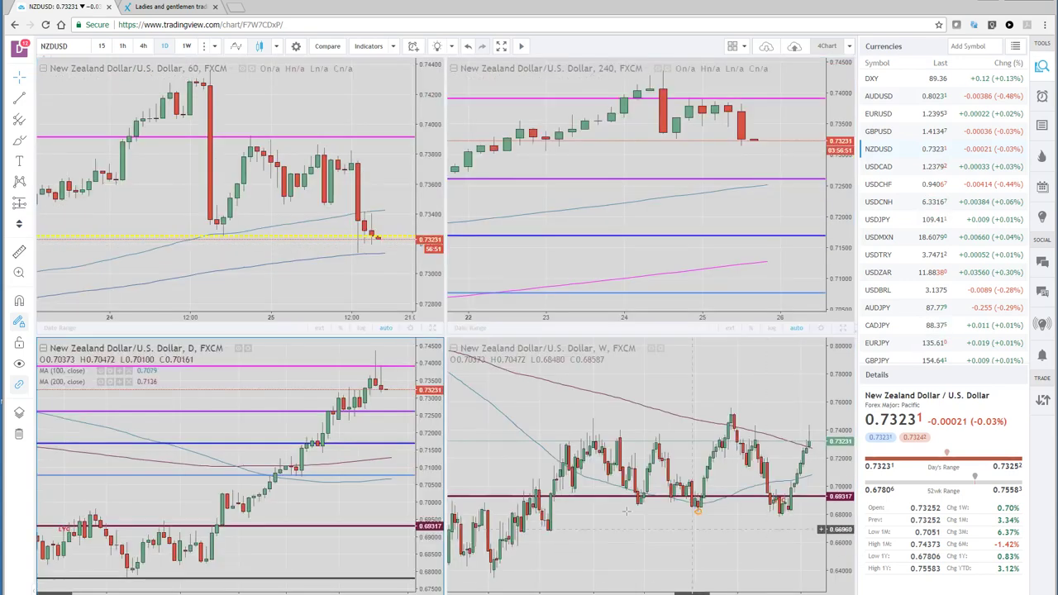
click(433, 330)
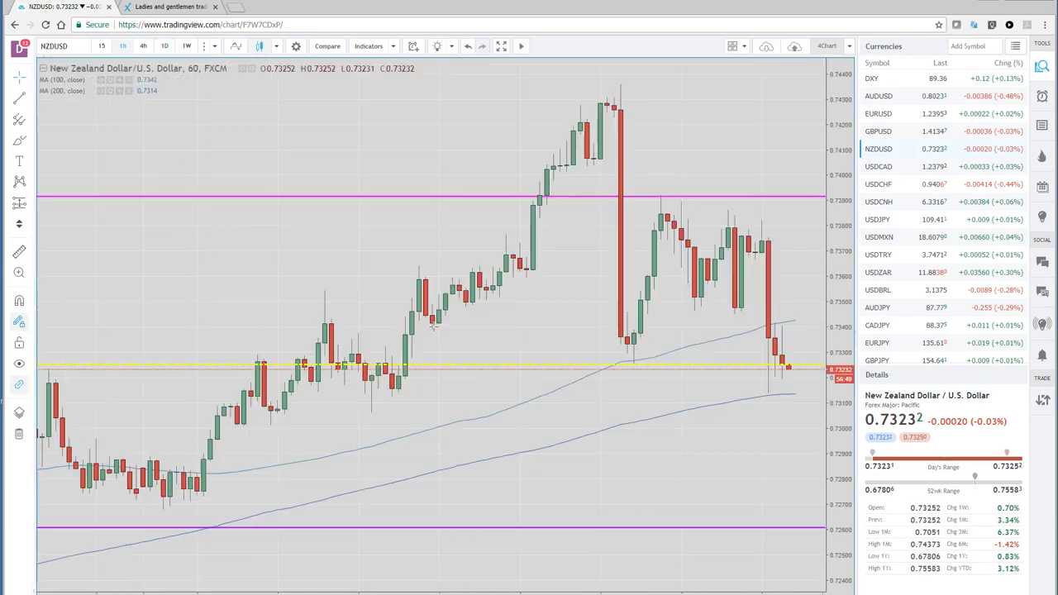
scroll(512, 386, up, 2)
scroll(512, 386, down, 2)
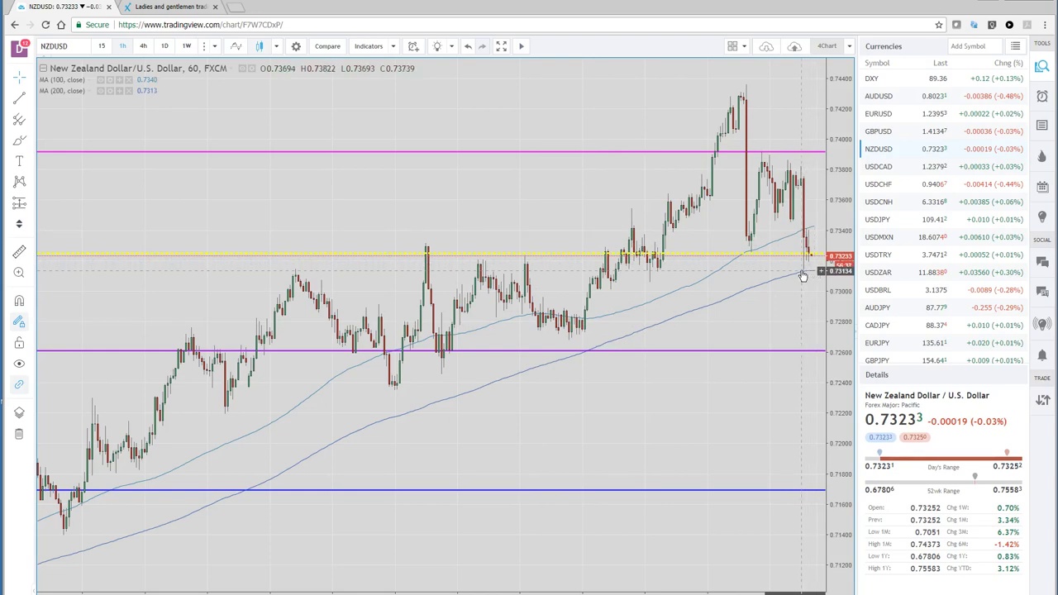
Zoom out and pan back over older NZDUSD hourly history, then zoom back into recent candles
scroll(520, 440, down, 5)
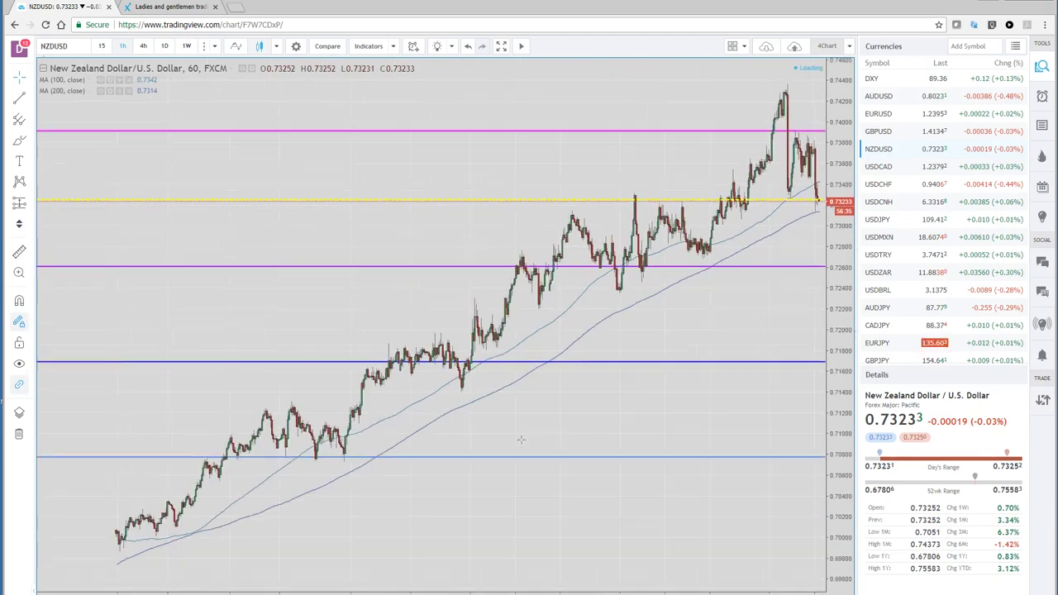
scroll(520, 439, down, 2)
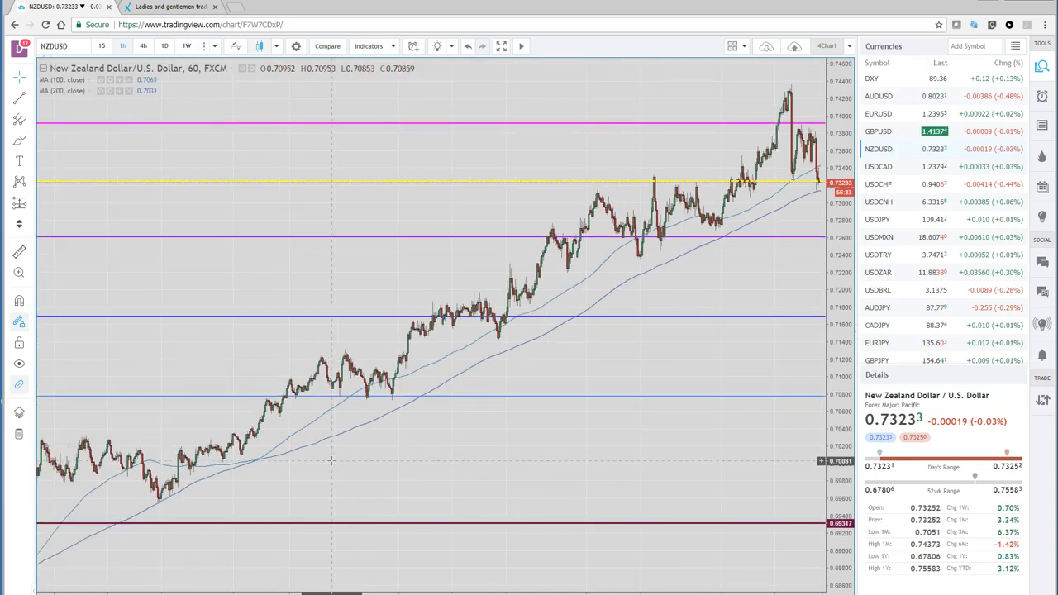
drag(331, 461, 371, 416)
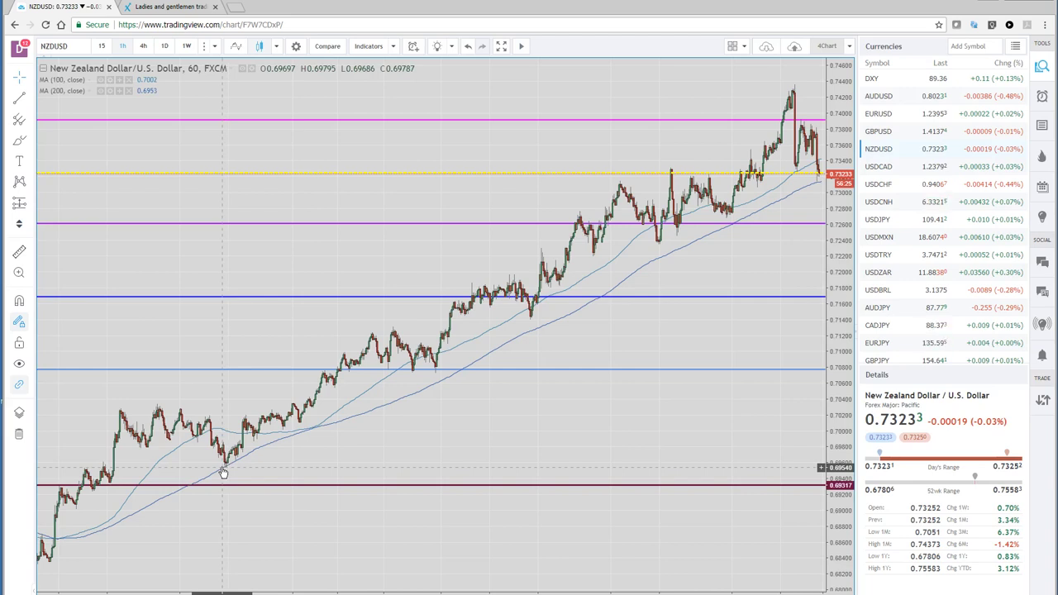
scroll(219, 487, down, 2)
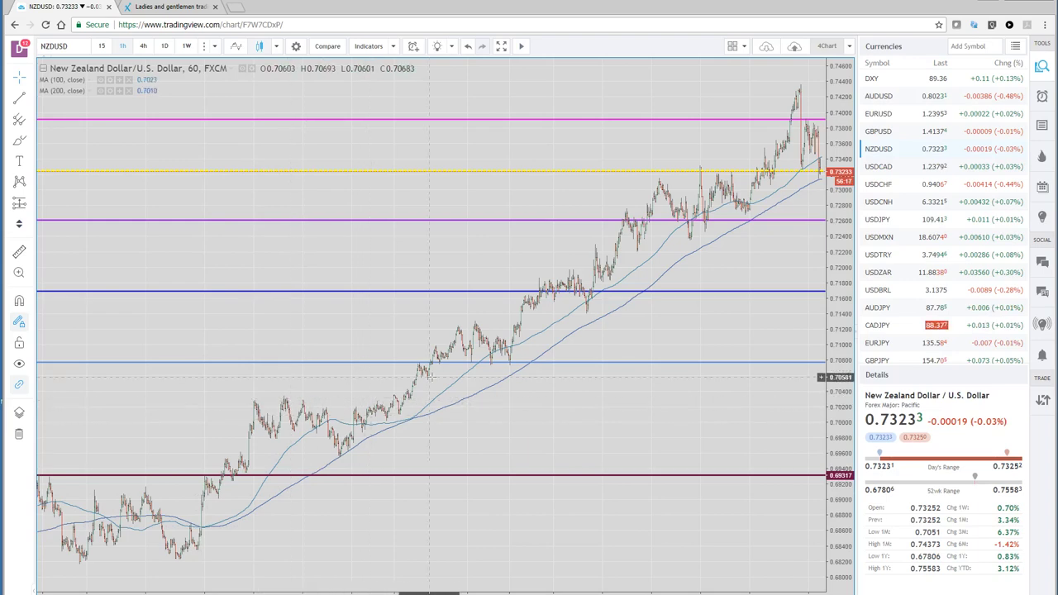
scroll(600, 341, up, 3)
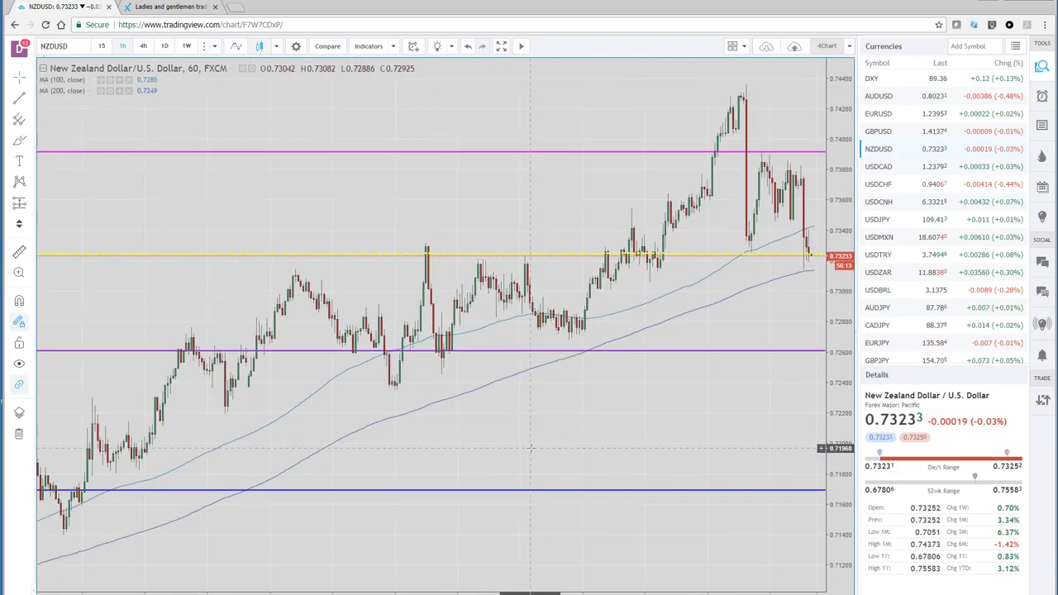
scroll(652, 481, up, 2)
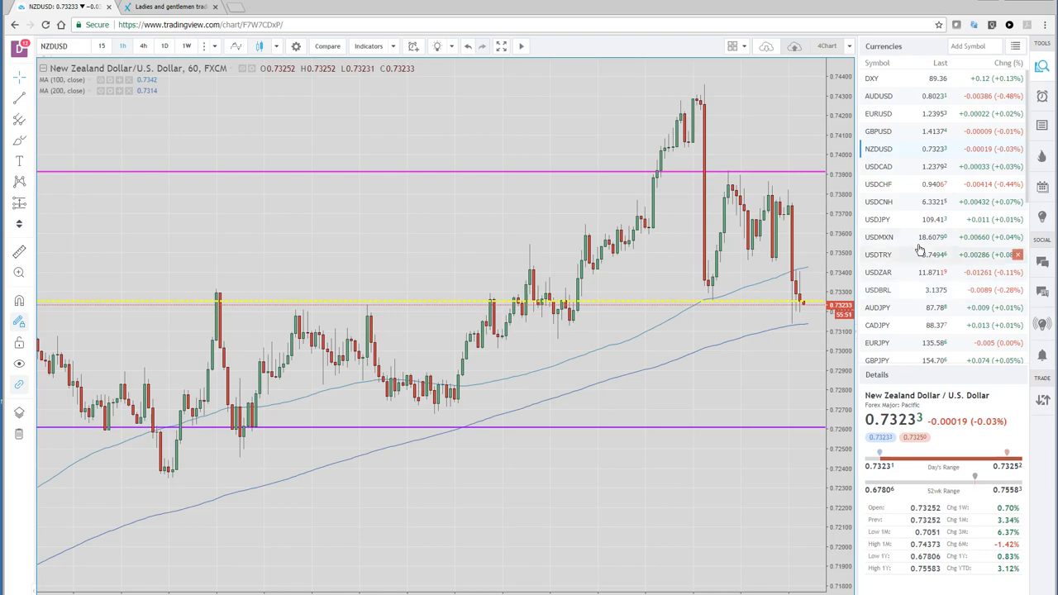
Switch to the USDJPY hourly chart and zoom in on levels near 111.00, 110.15, 109.39, 108.90
click(880, 221)
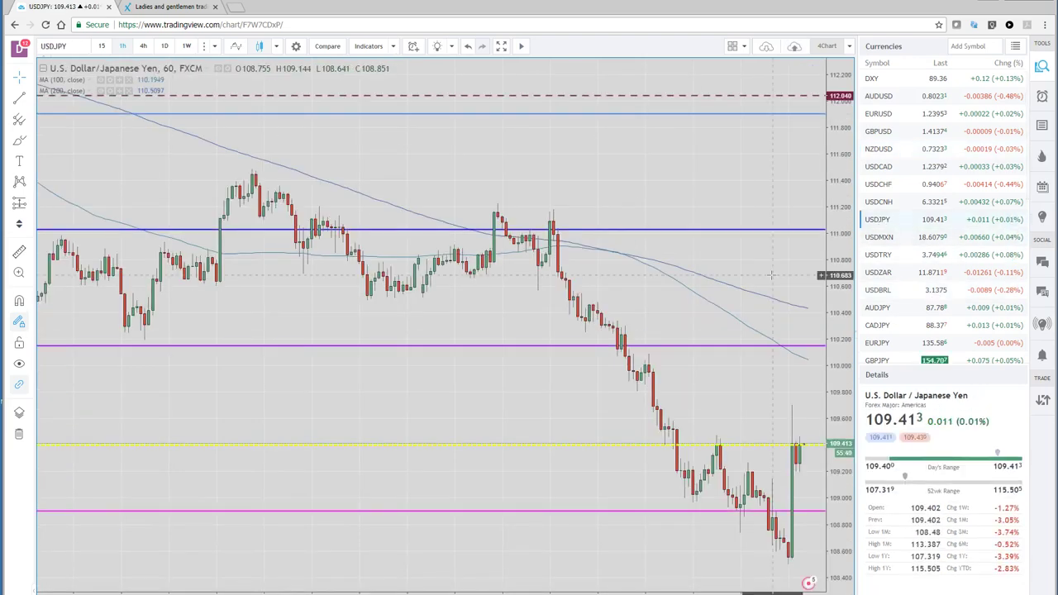
scroll(699, 482, up, 2)
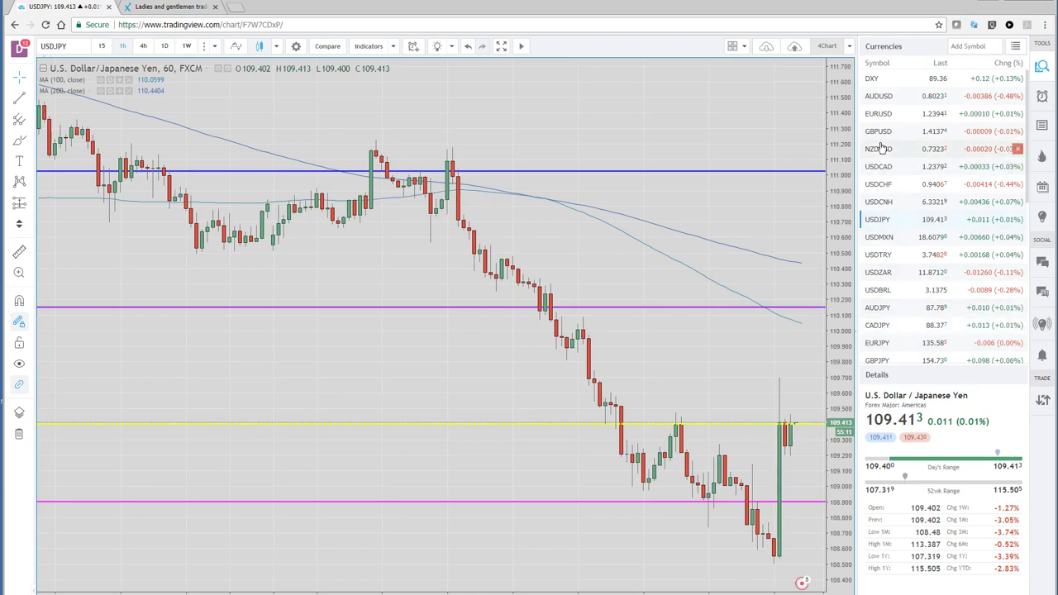
Switch the chart to the DXY dollar index, showing its level near 89.25
click(871, 80)
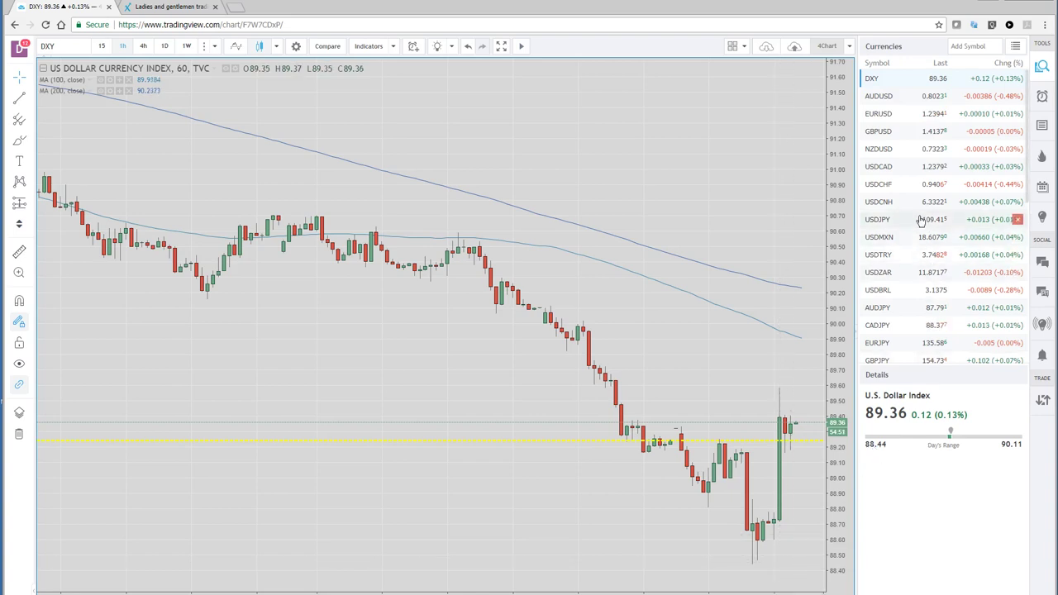
Open the USDCNH daily chart, zoom out over its history and back in, then switch to USDCHF
click(889, 207)
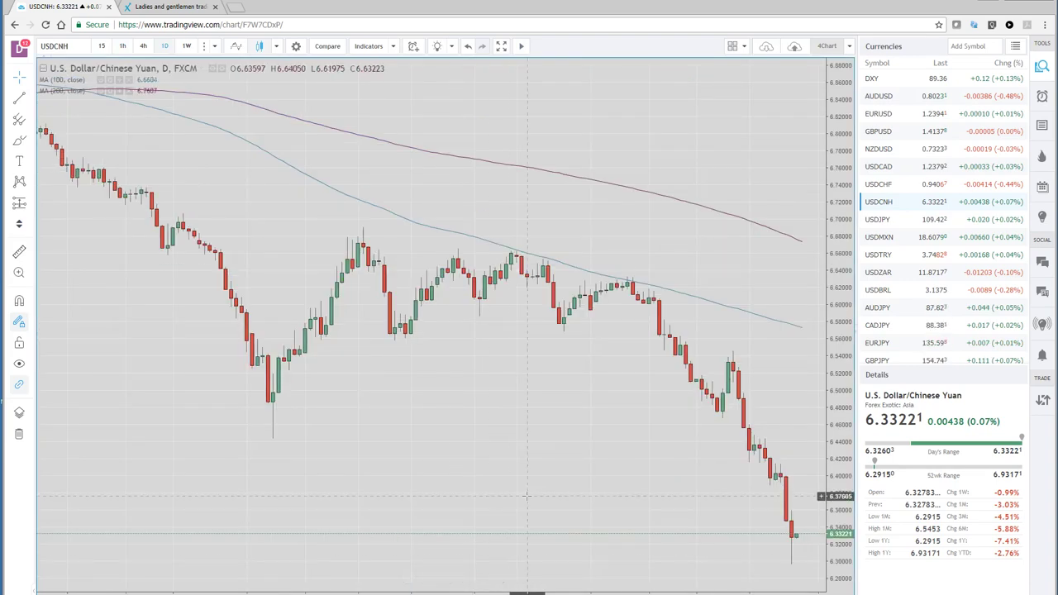
scroll(527, 495, down, 6)
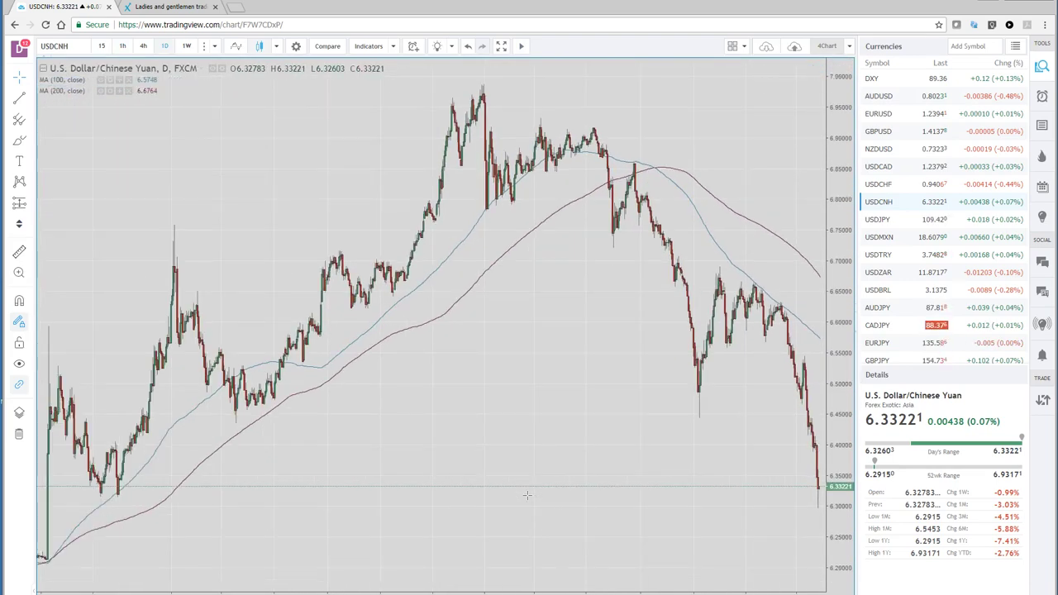
scroll(526, 494, down, 2)
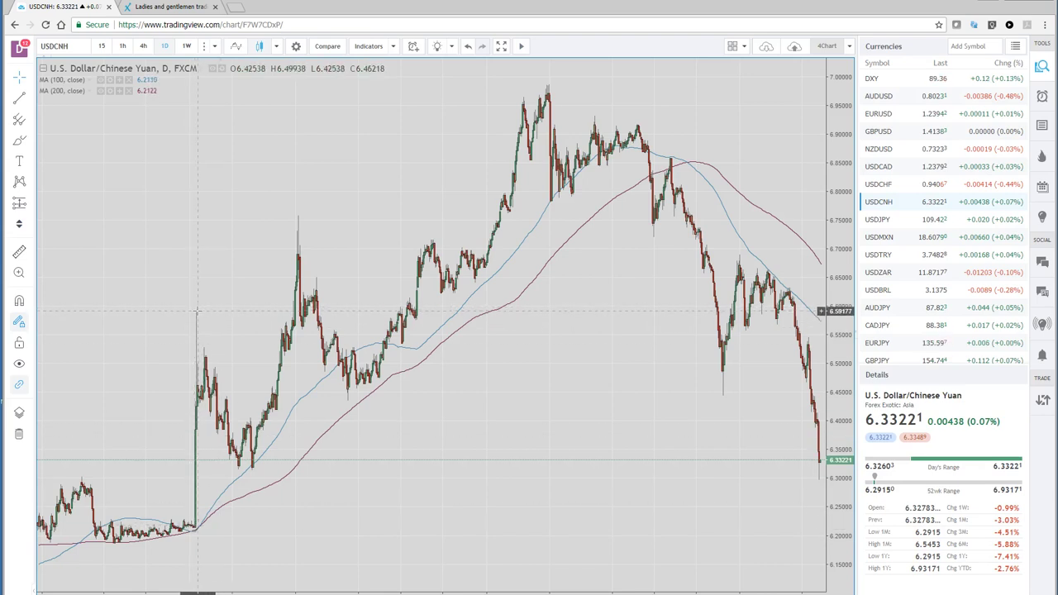
scroll(517, 481, up, 3)
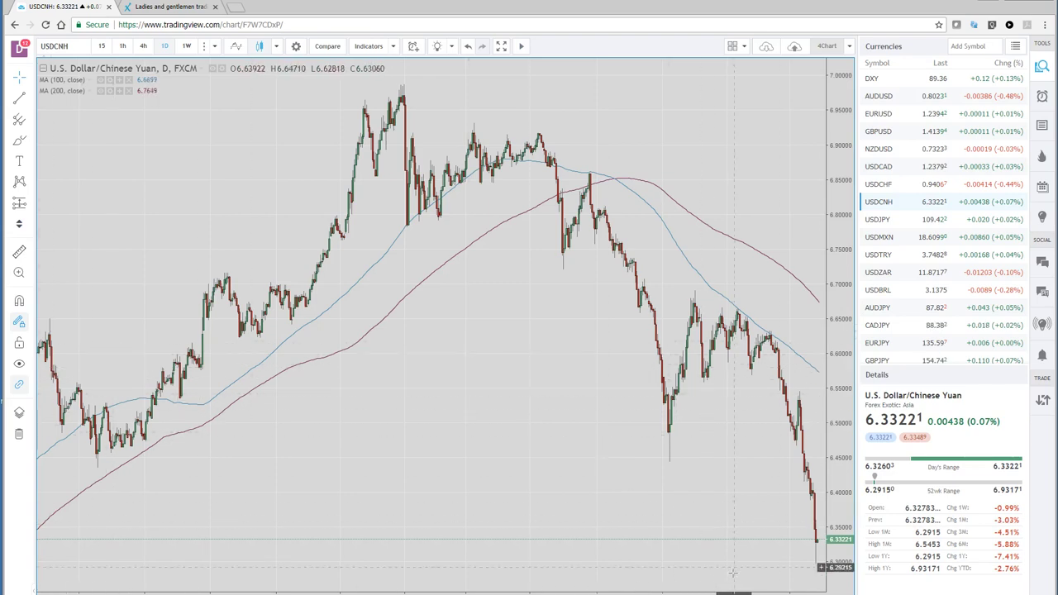
scroll(652, 570, up, 2)
scroll(652, 570, up, 5)
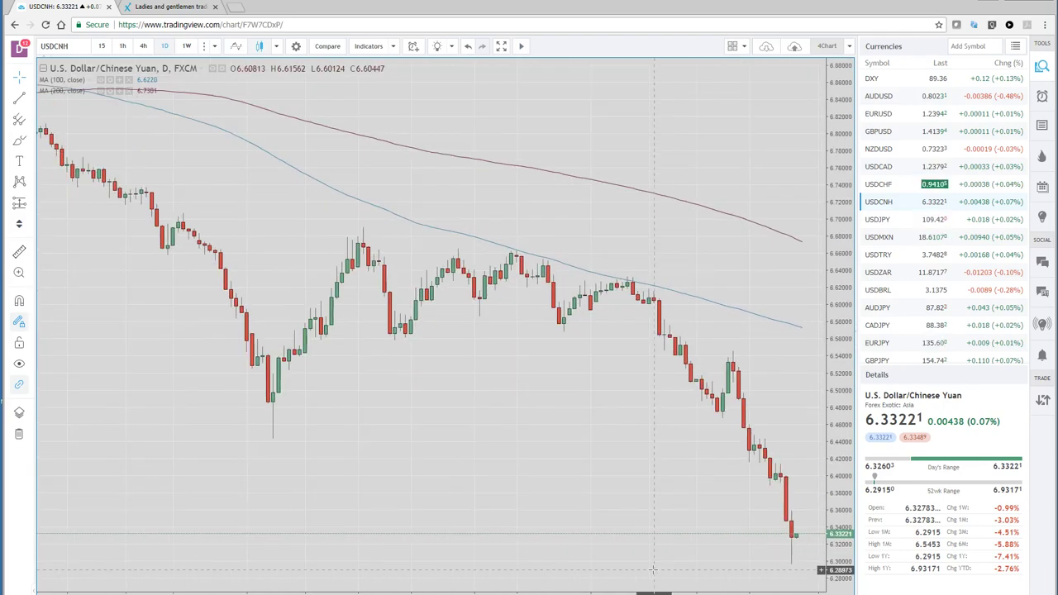
click(882, 184)
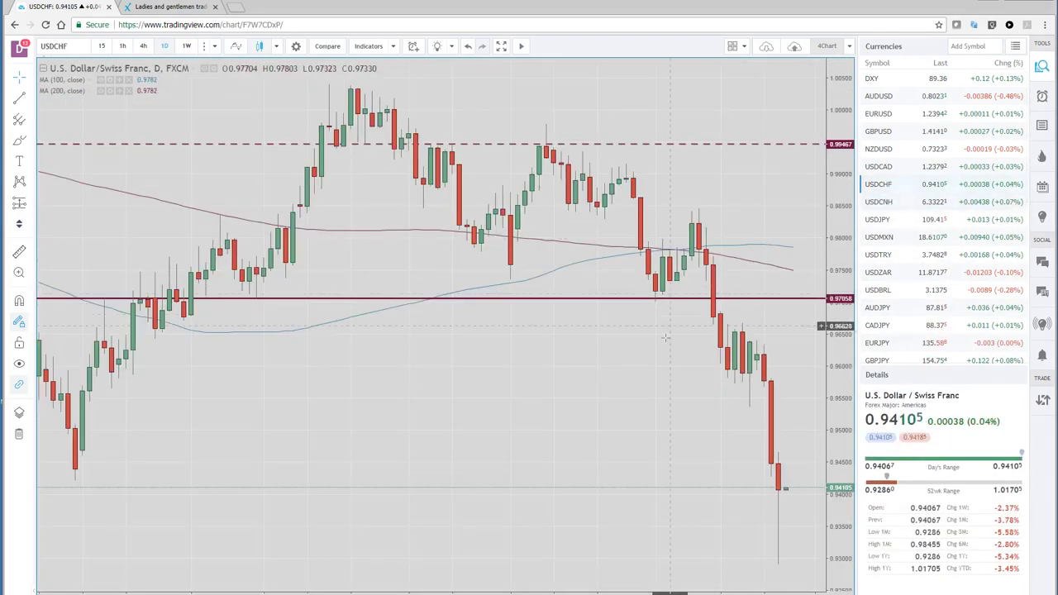